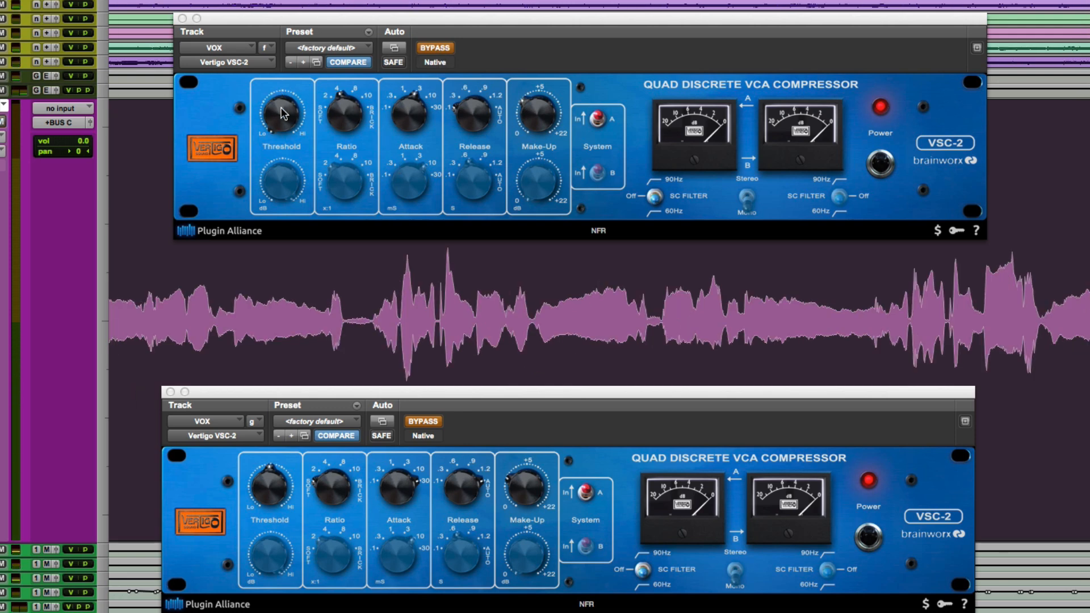
# - Take the first VSC-2 on the VOX track out of bypass, lower its threshold and slightly raise its make-up gain
pyautogui.click(442, 47)
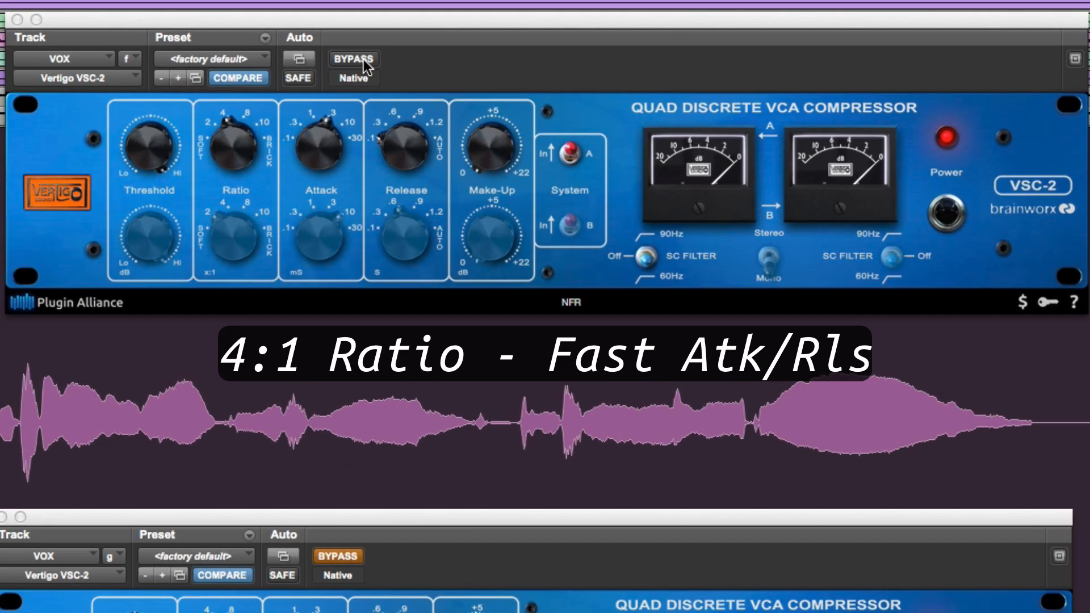
pyautogui.moveTo(154, 143); pyautogui.dragTo(166, 268)
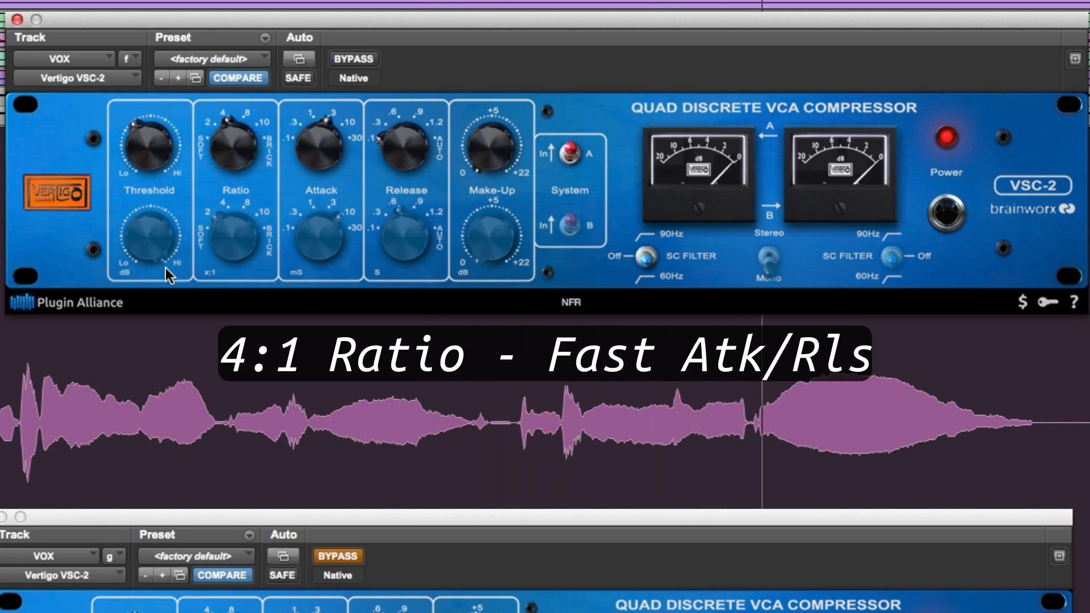
pyautogui.moveTo(165, 267); pyautogui.dragTo(172, 256)
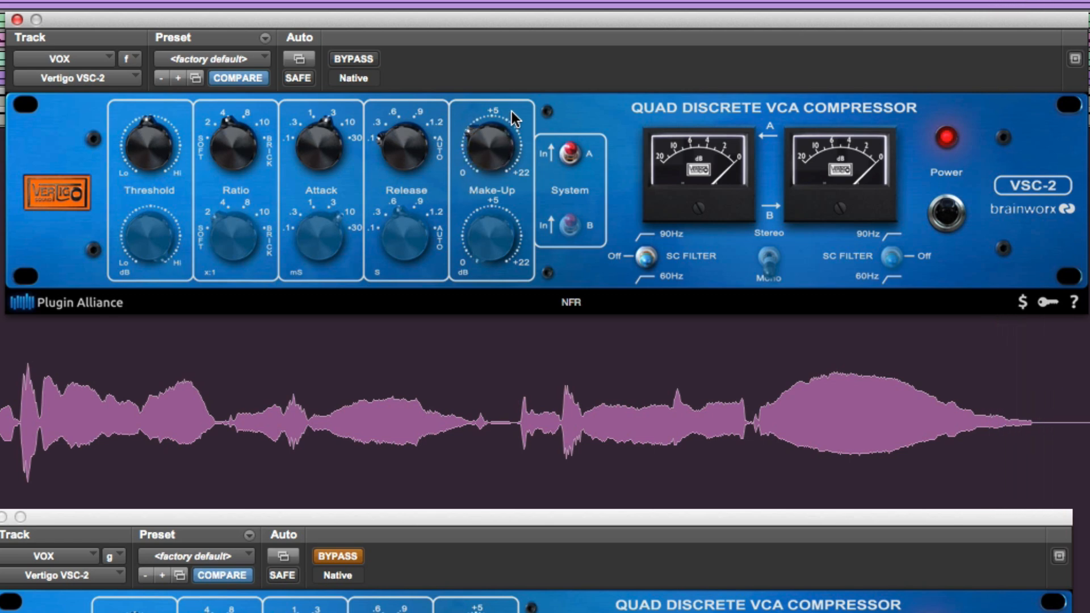
pyautogui.moveTo(512, 112); pyautogui.dragTo(513, 104)
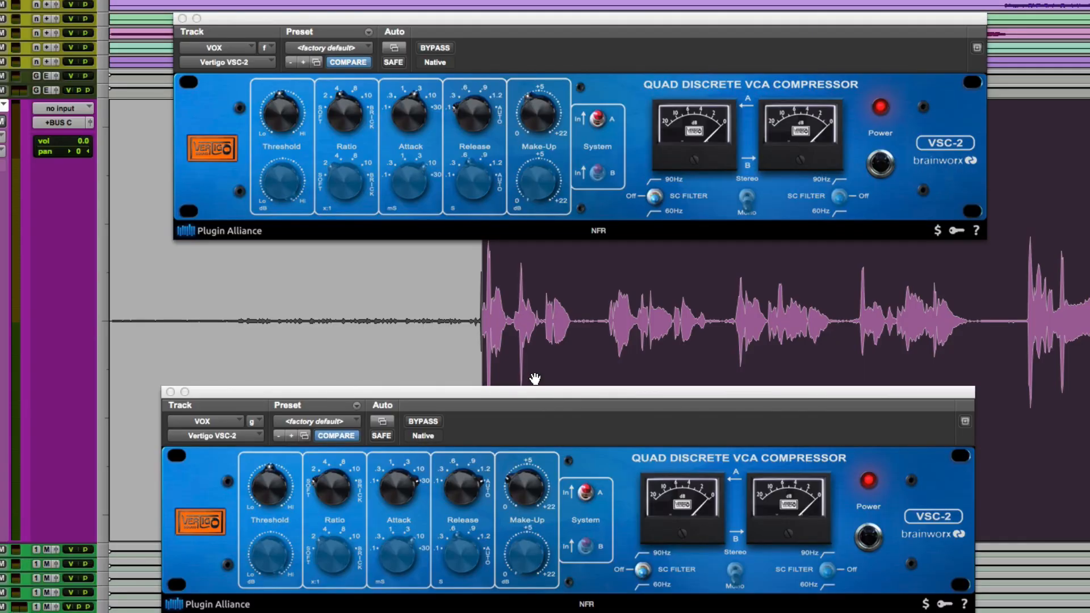
# - Go to the start of the VOX clip and play the vocal through both VSC-2 compressors
pyautogui.hotkey('alt', 'f')
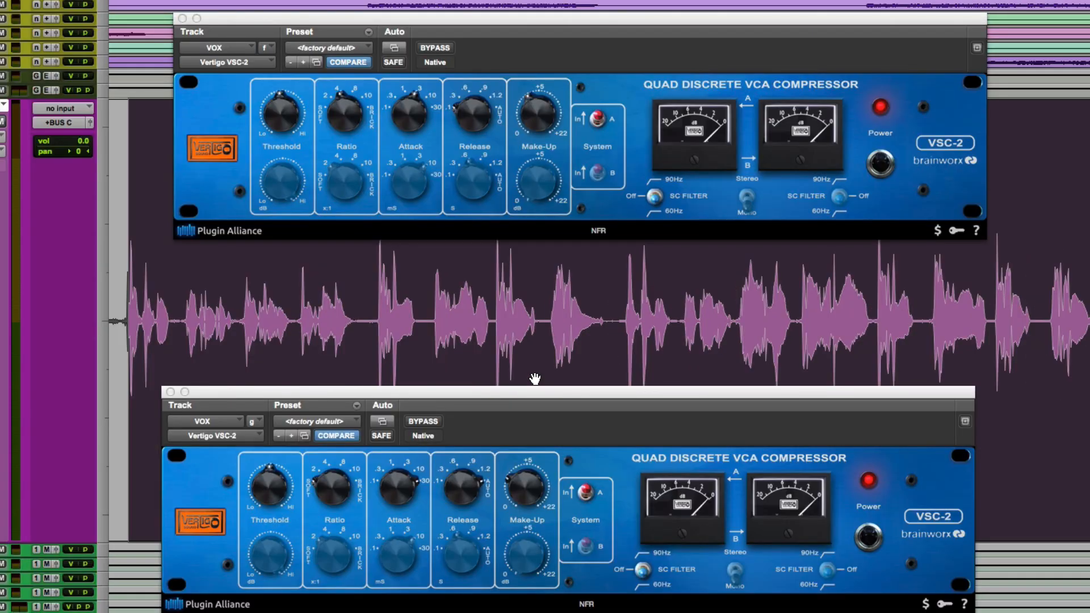
pyautogui.press('t')
pyautogui.press('t')
pyautogui.press('t')
pyautogui.press('t')
pyautogui.press('Down')
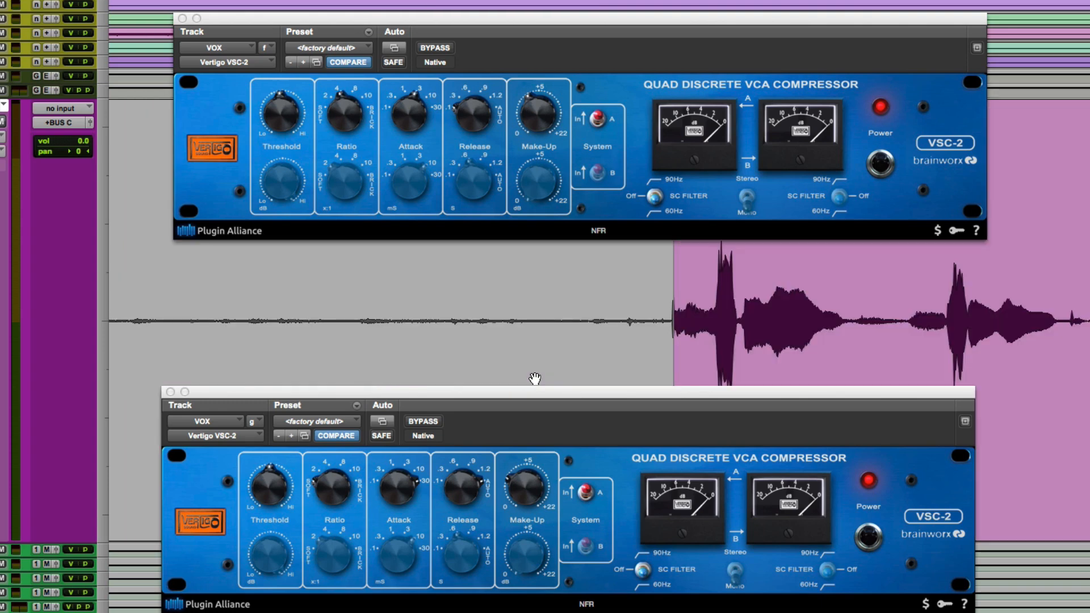
pyautogui.press('space')
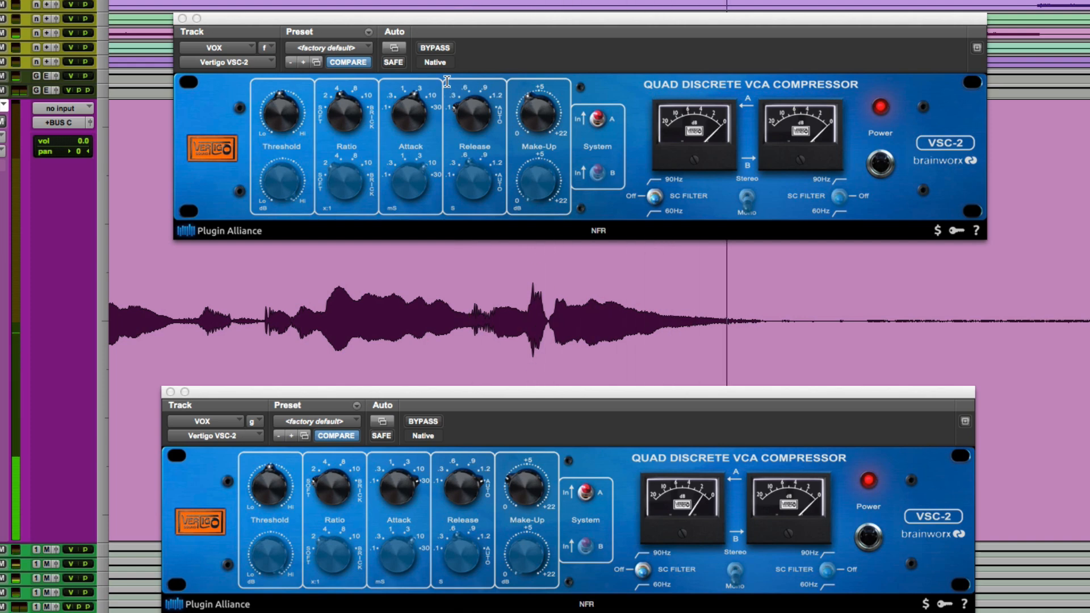
# - Bypass both VSC-2 compressors on the VOX track to compare the unprocessed vocal with the compressed one
pyautogui.click(436, 48)
pyautogui.click(420, 422)
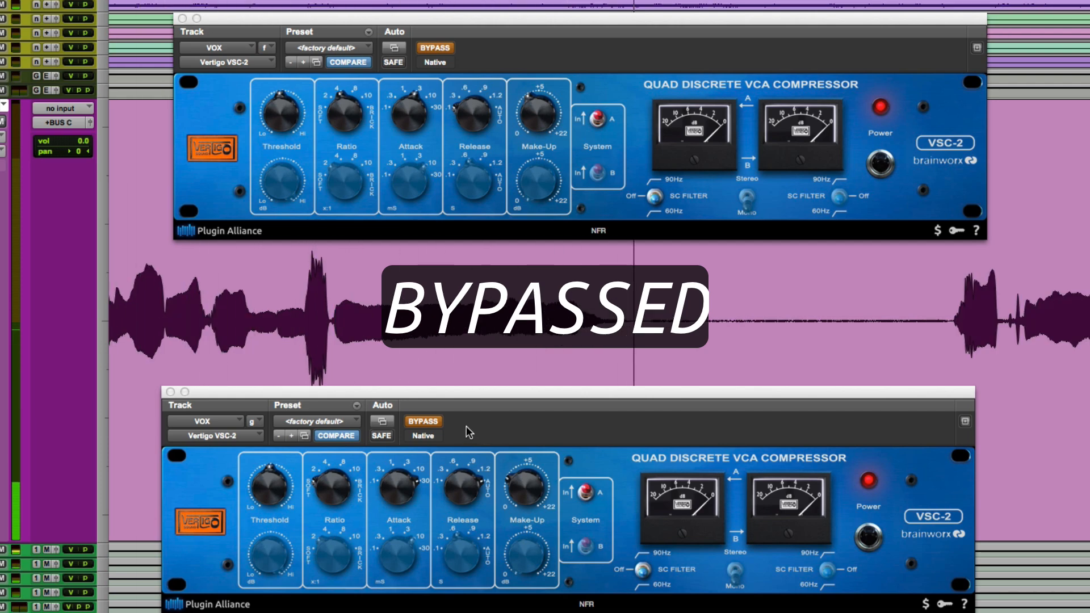
pyautogui.click(425, 421)
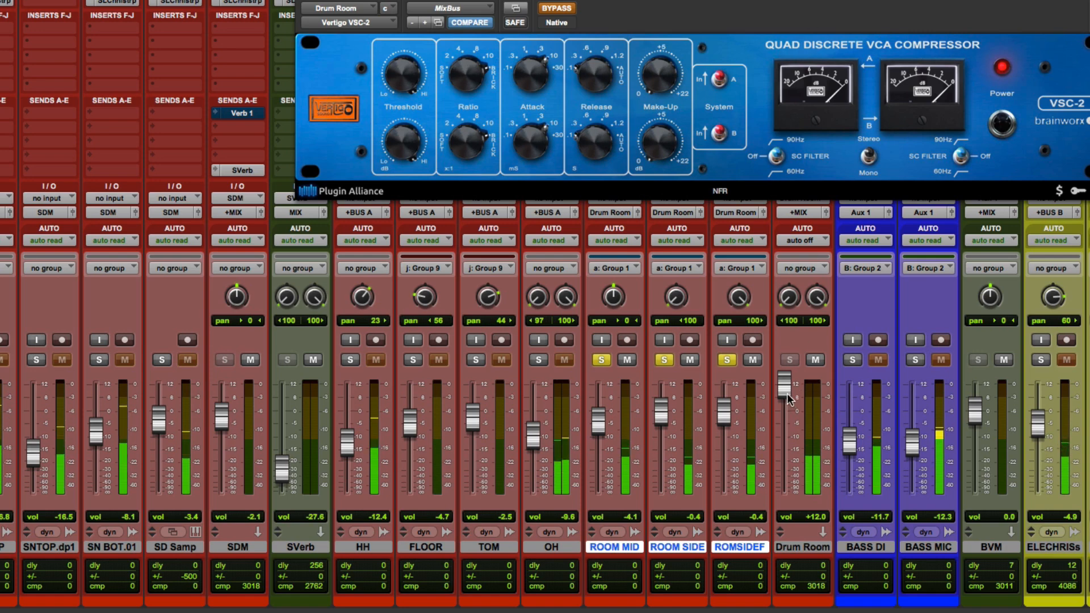
# - Reset the Drum Room track's fader to 0.0 dB
pyautogui.moveTo(787, 390); pyautogui.dragTo(792, 421)
pyautogui.keyDown('alt'); pyautogui.click(792, 422); pyautogui.keyUp('alt')
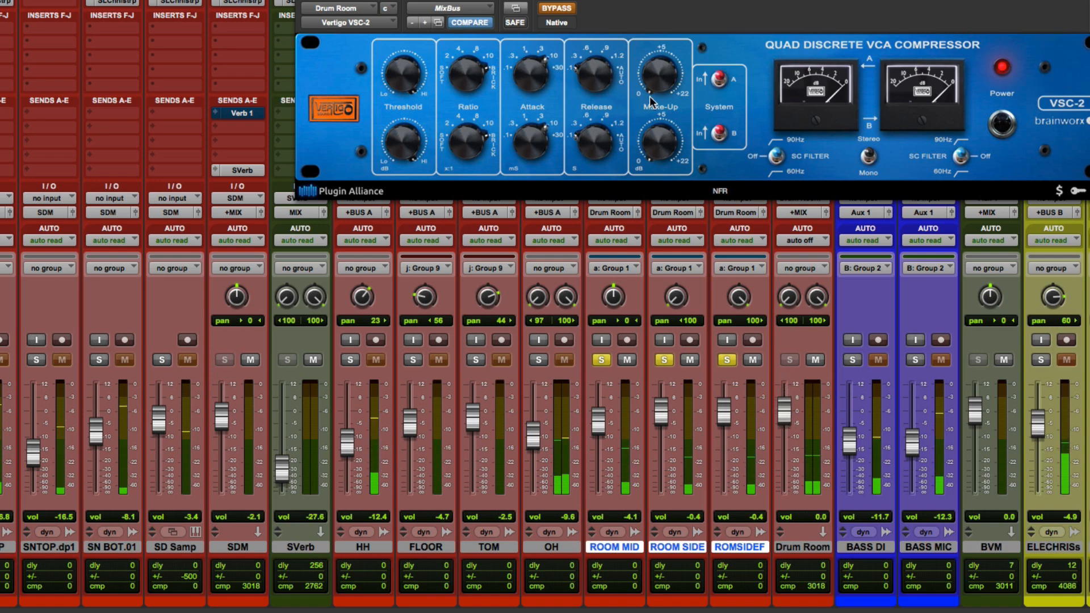
# - Take the Drum Room track's VSC-2 out of bypass, lower its threshold and raise its make-up gain
pyautogui.click(557, 8)
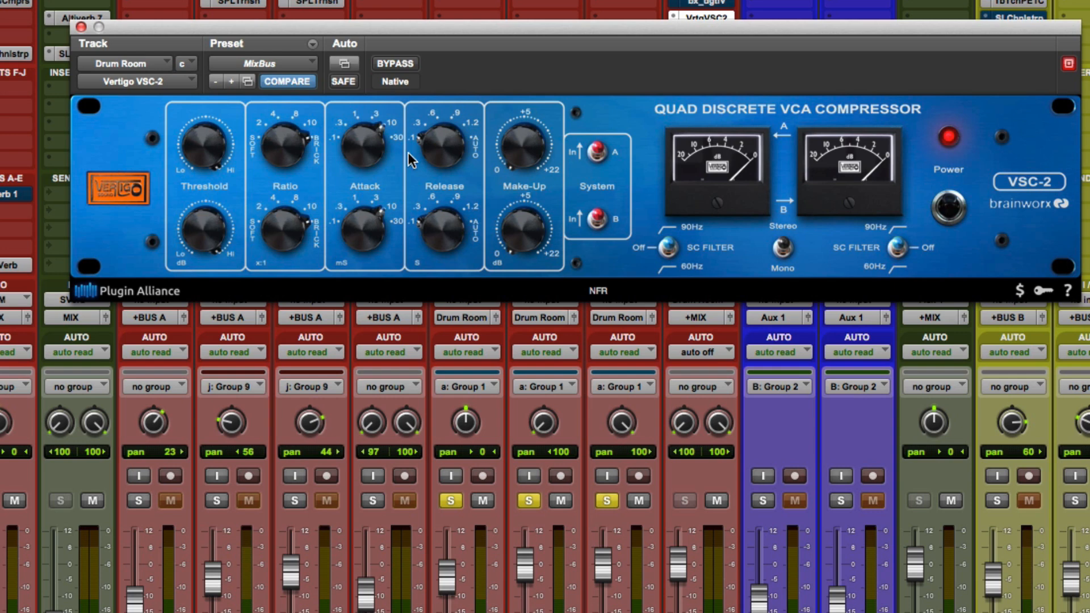
pyautogui.moveTo(223, 153); pyautogui.dragTo(232, 342)
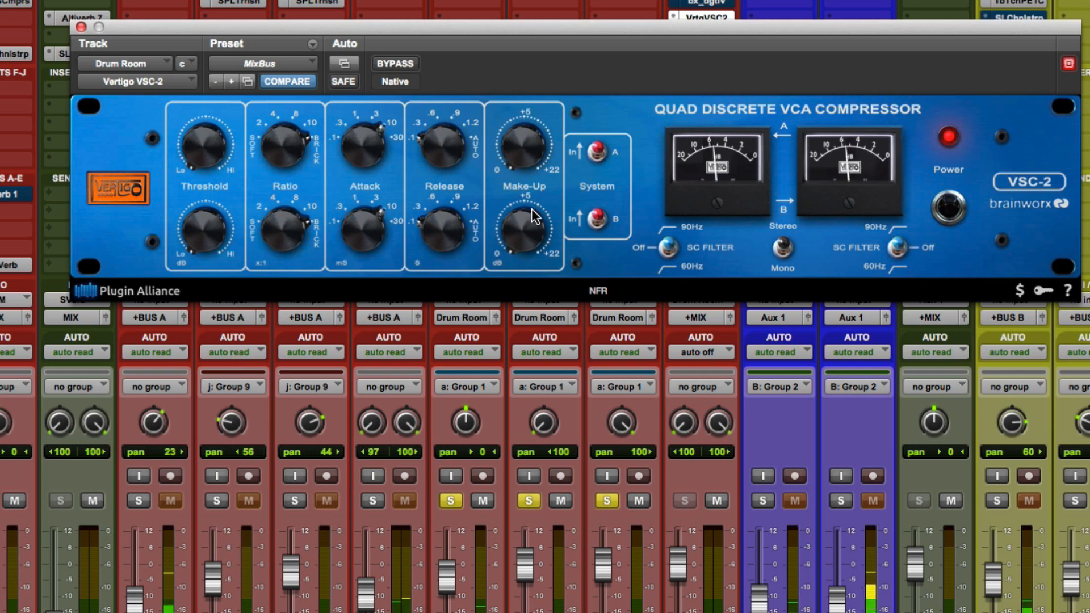
pyautogui.moveTo(533, 210); pyautogui.dragTo(569, 24)
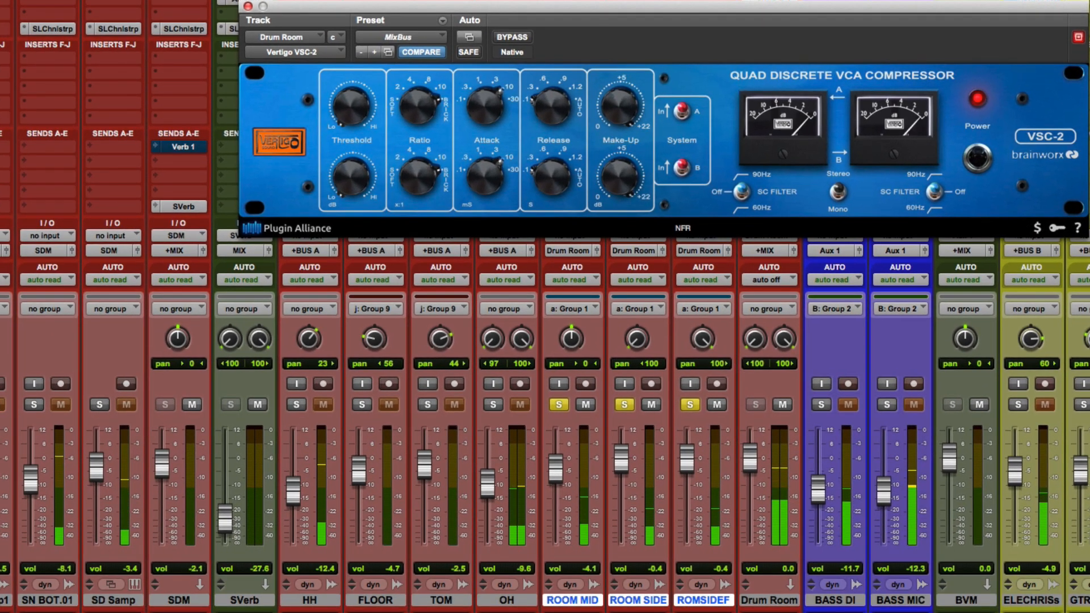
# - Open the Drum Room track's bx_digital V2 mono EQ, take it out of bypass and return to the track's VSC-2
pyautogui.click(769, 1)
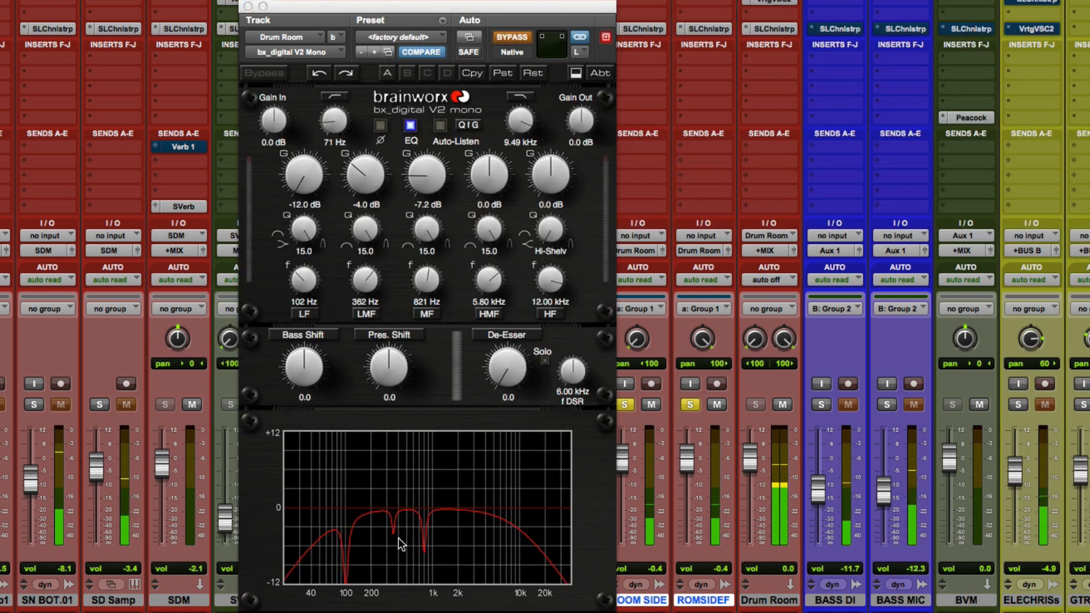
pyautogui.click(523, 40)
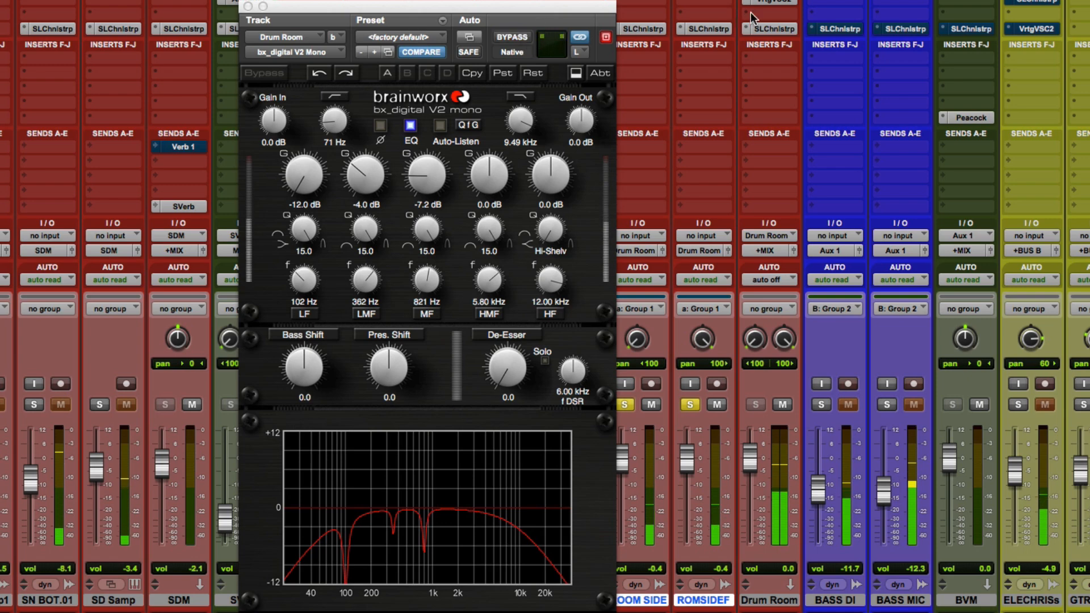
pyautogui.click(763, 1)
pyautogui.moveTo(583, 0); pyautogui.dragTo(899, 15)
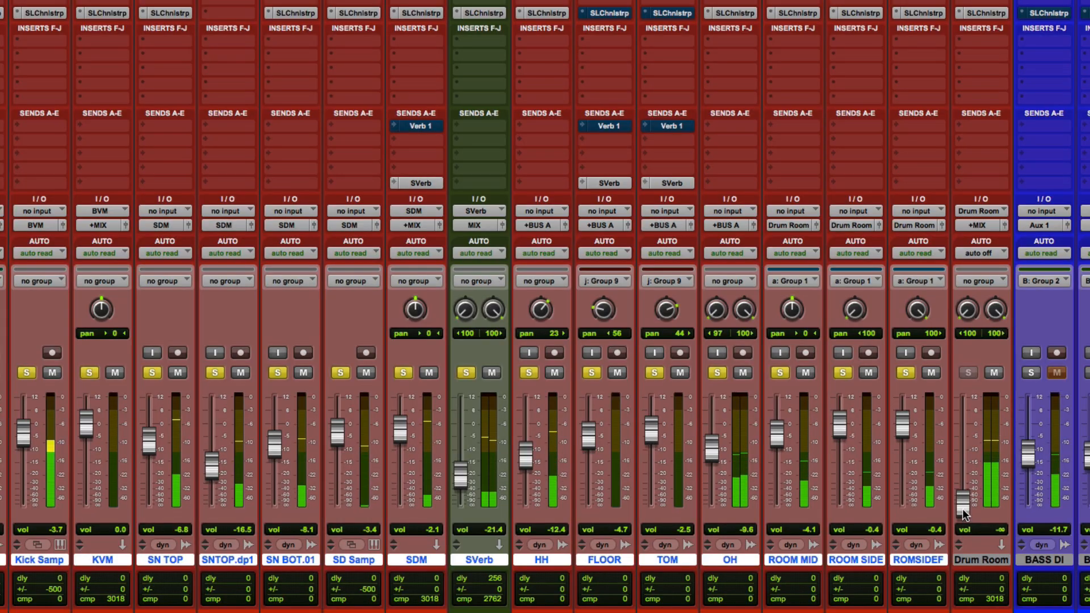
# - Bring the Drum Room fader up to about -16.5 dB under the soloed drums and compare using the track's mute
pyautogui.moveTo(963, 509); pyautogui.dragTo(960, 469)
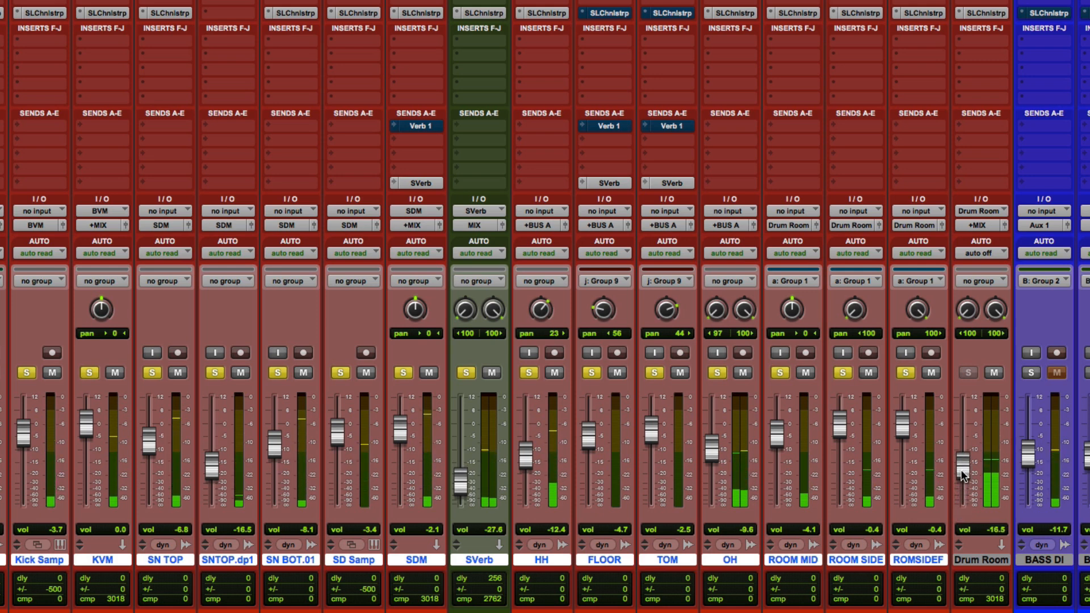
pyautogui.click(995, 373)
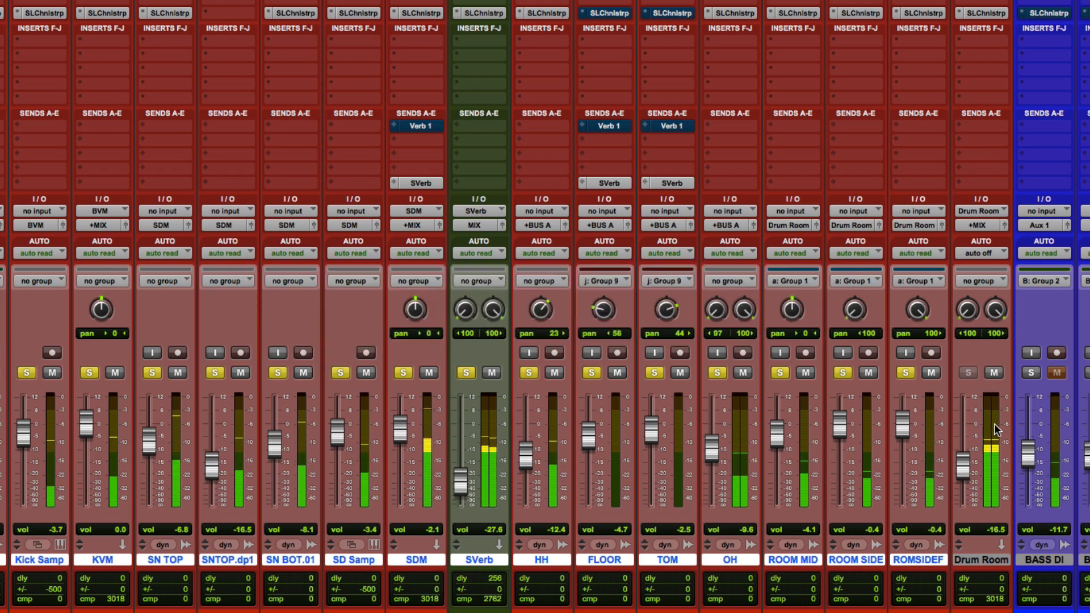
# - Lower the Drum Room fader to about -23.0 dB and clear the solos on the drum tracks
pyautogui.moveTo(965, 472); pyautogui.dragTo(964, 484)
pyautogui.hotkey('shift', 's')
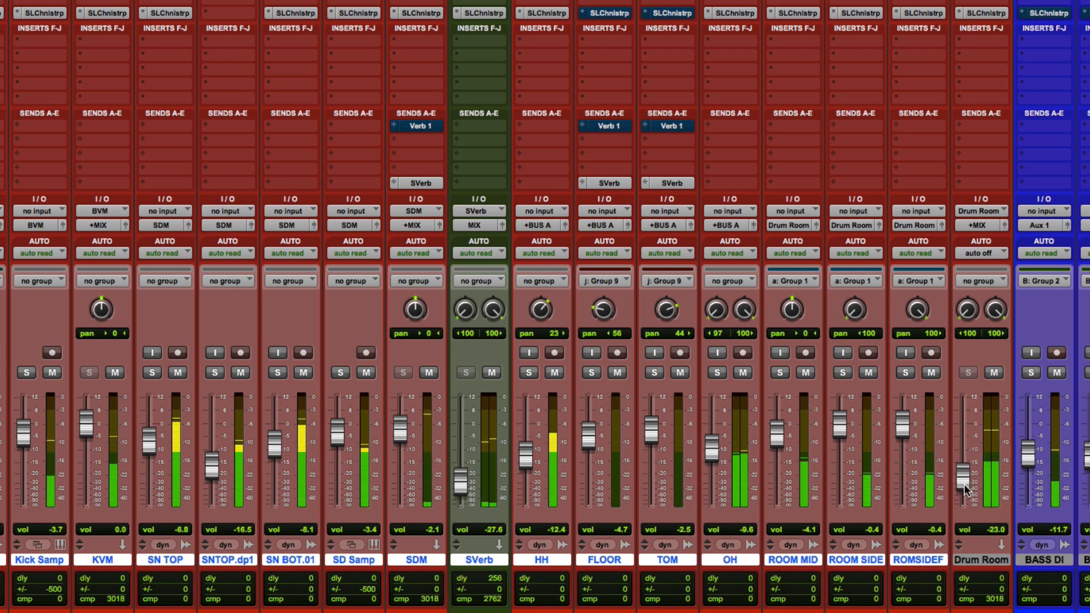
pyautogui.press('ctrl+alt+super+w')
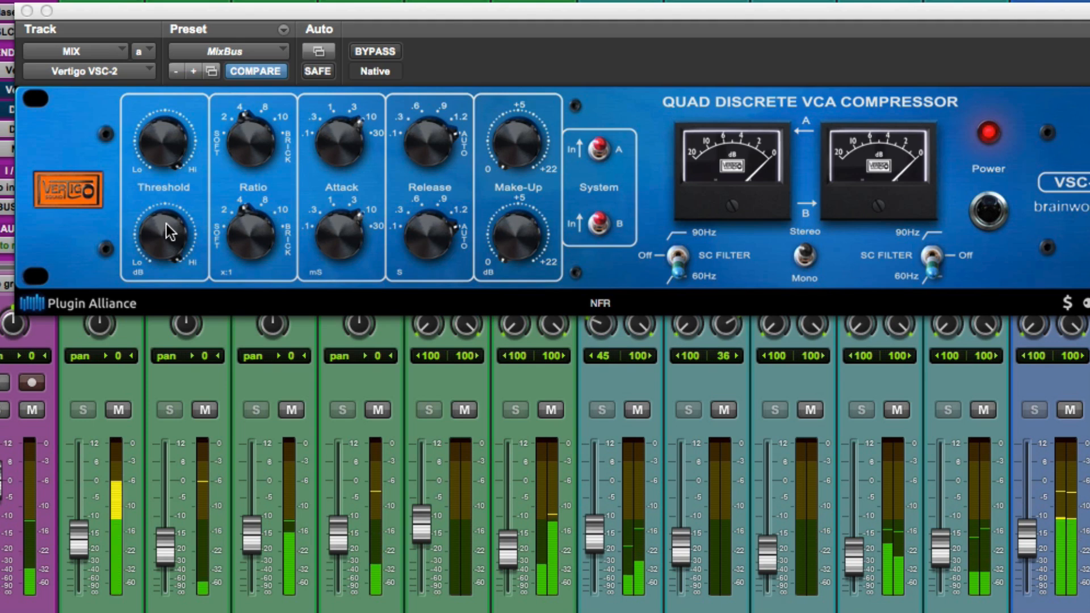
# - Lower the VSC-2 threshold on the MIX track and compare the mix with the compressor powered off and on
pyautogui.moveTo(166, 224); pyautogui.dragTo(163, 294)
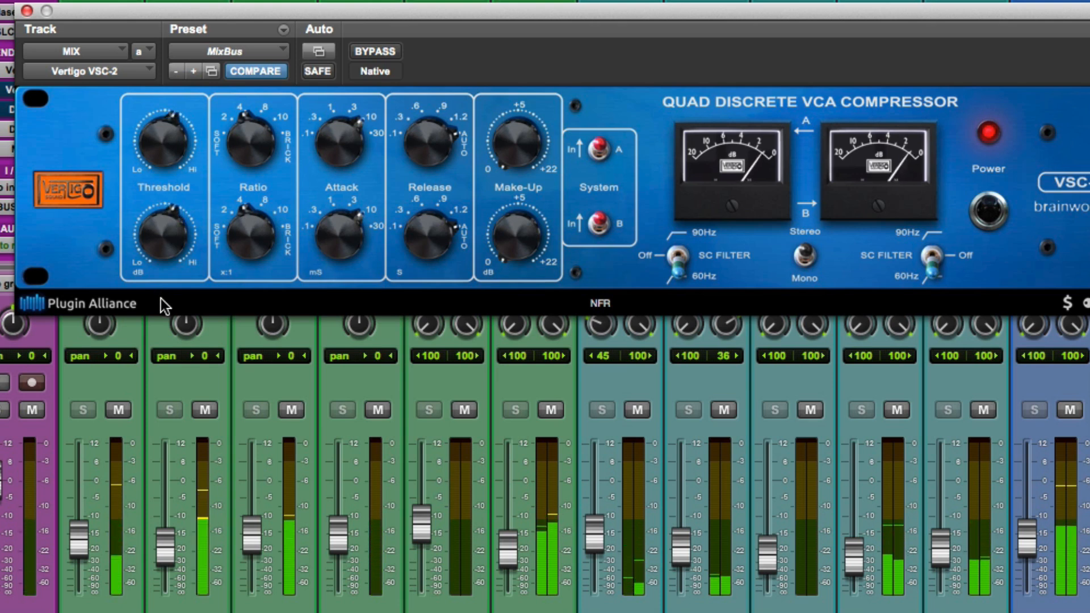
pyautogui.click(992, 220)
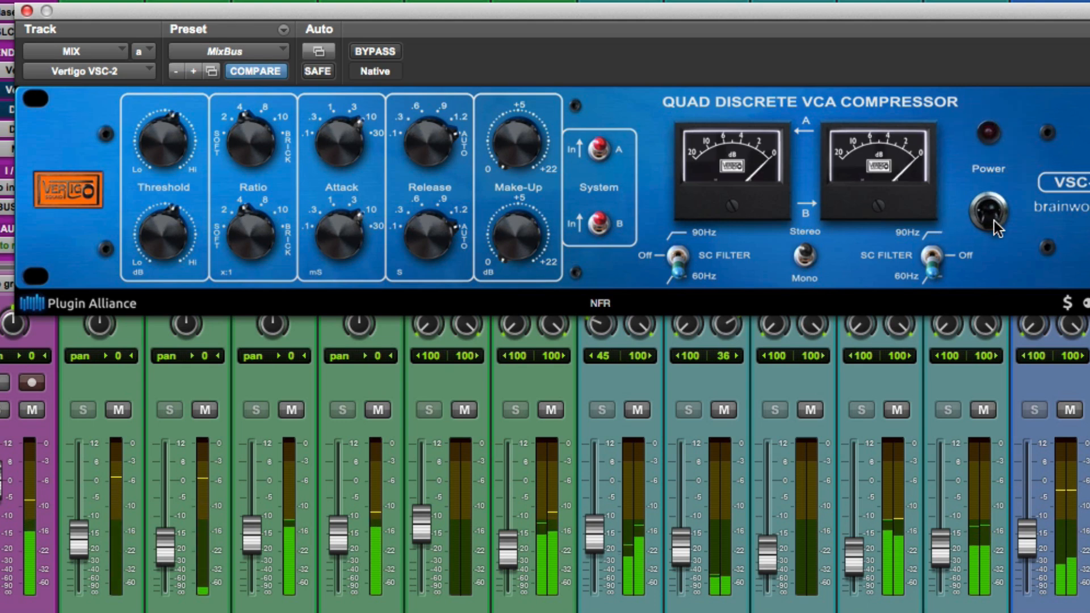
pyautogui.click(992, 221)
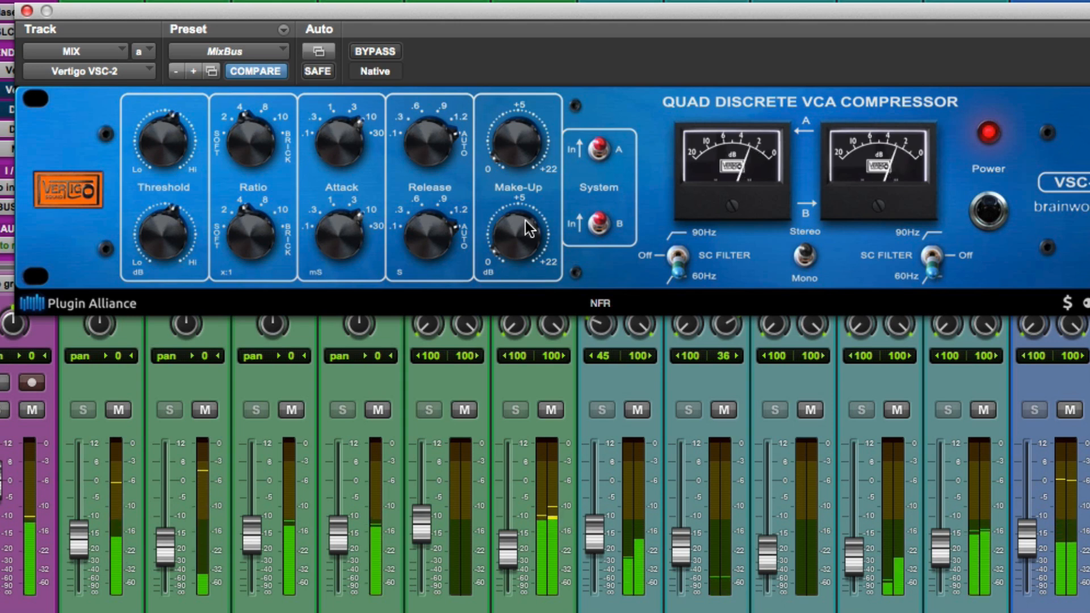
pyautogui.click(1002, 216)
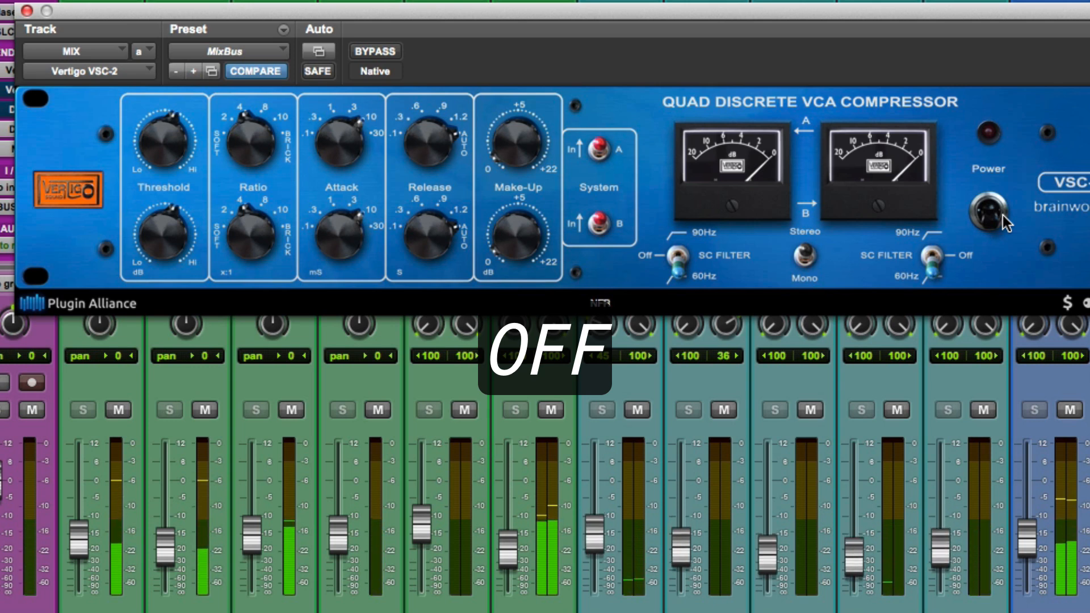
pyautogui.click(1003, 216)
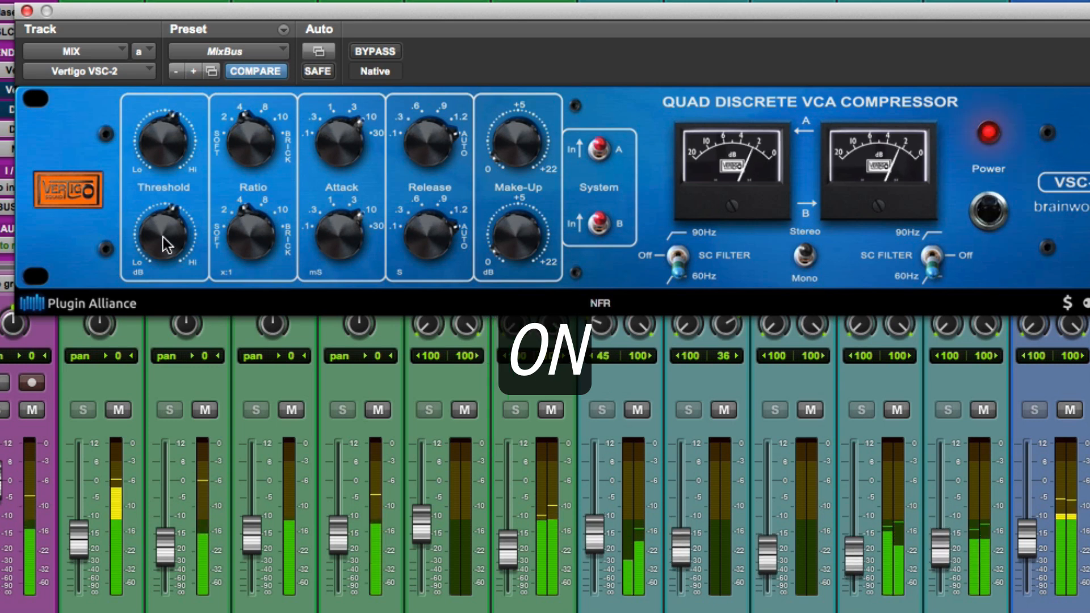
# - Raise the MIX track's VSC-2 threshold slightly and compare the full mix again with its power off and on
pyautogui.moveTo(165, 228); pyautogui.dragTo(166, 223)
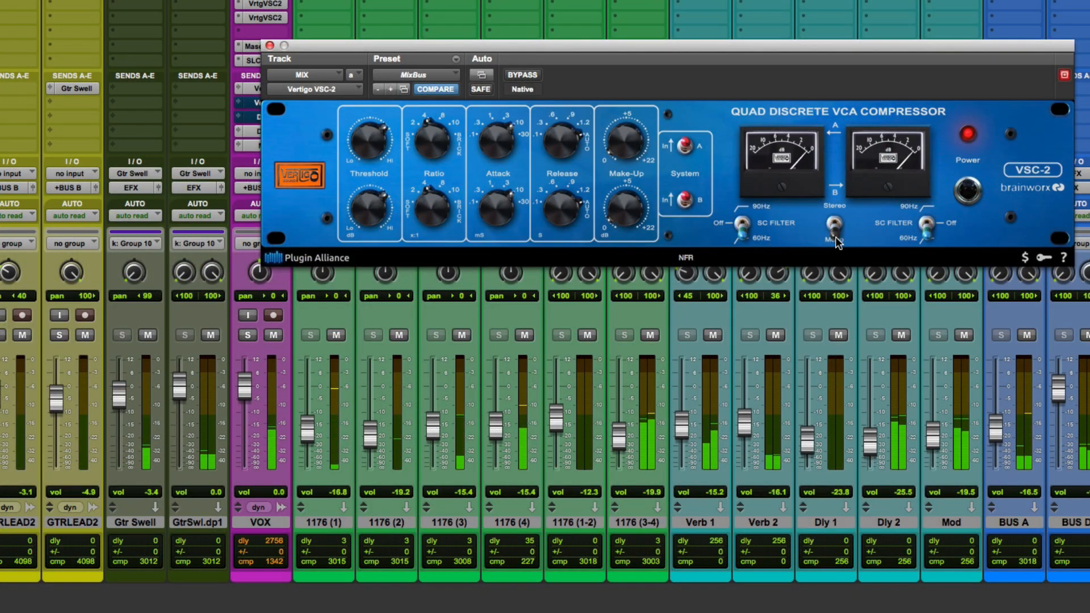
pyautogui.click(968, 192)
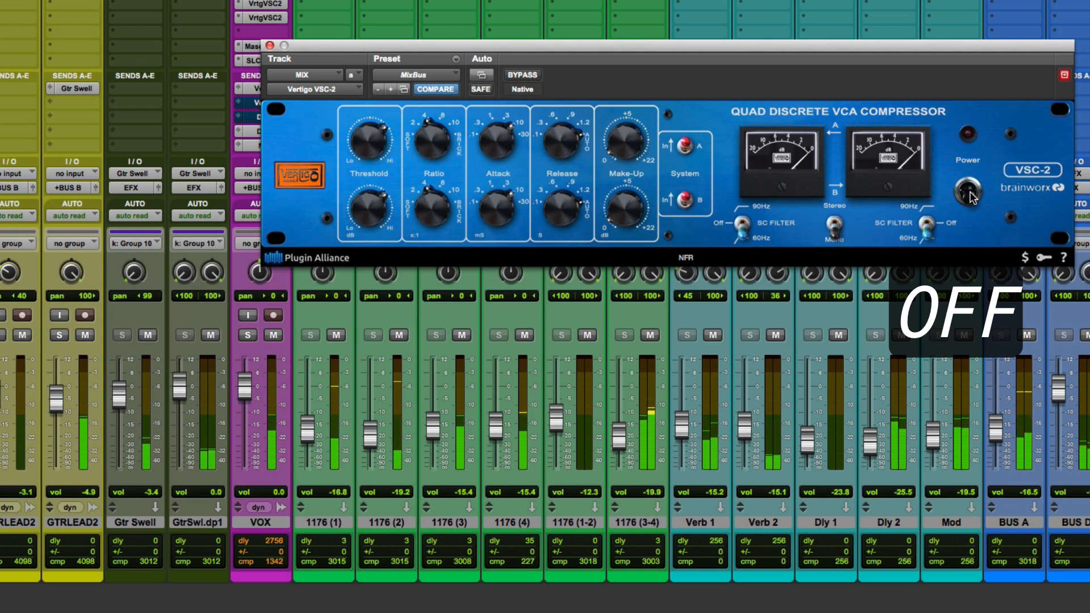
pyautogui.click(970, 193)
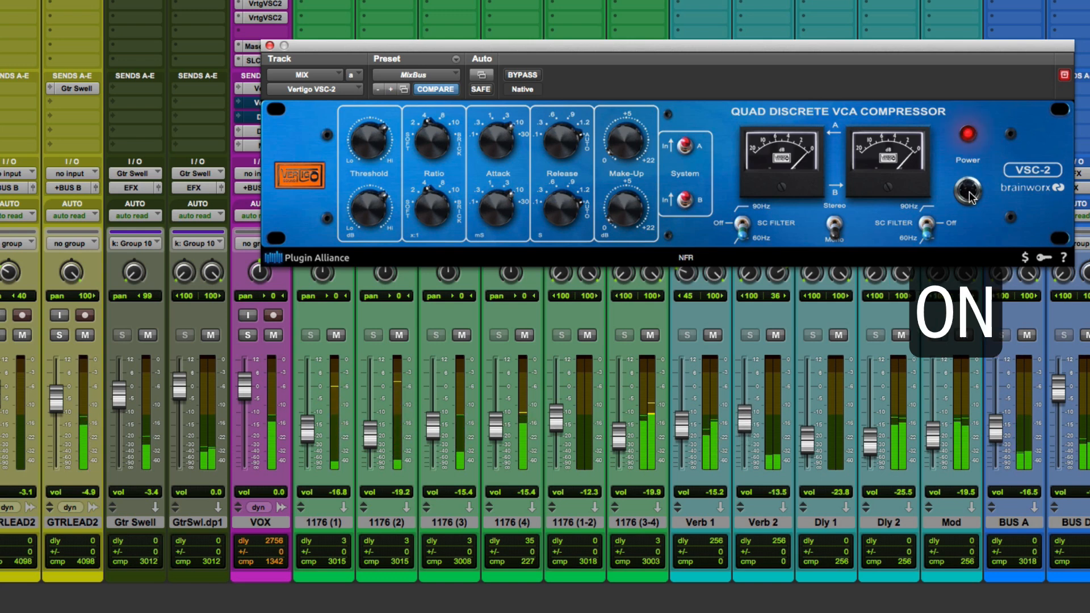